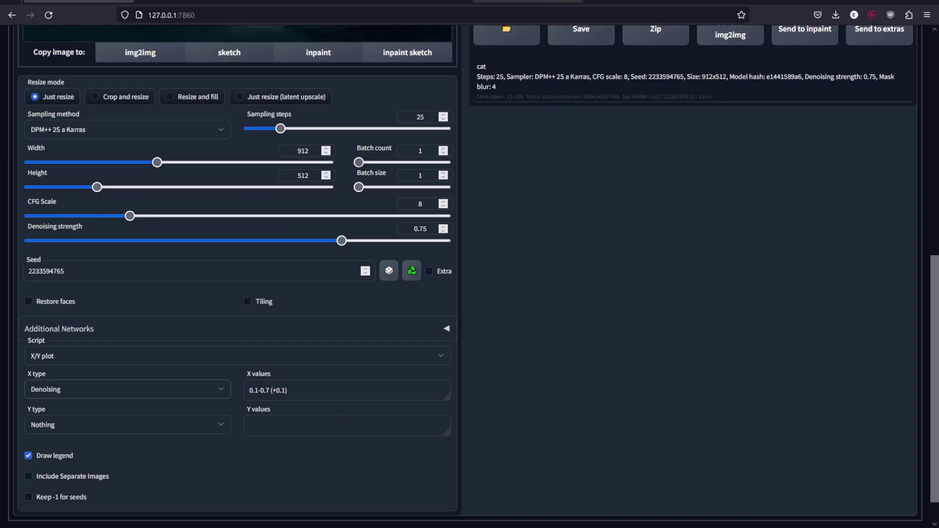
# Check the incremental range syntax examples in the wiki's X/Y plot section, and return to the Stable Diffusion web UI.
pyautogui.click(529, 1)
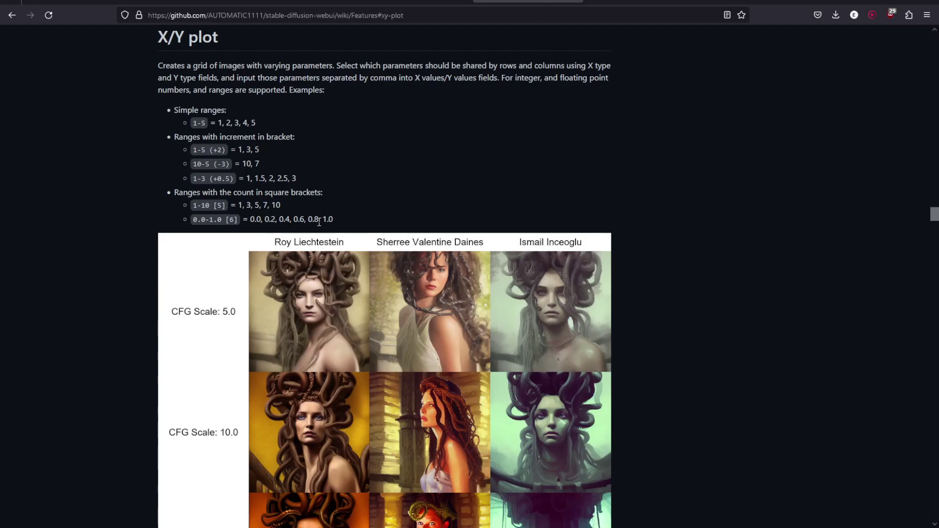
pyautogui.doubleClick(198, 179)
pyautogui.click(78, 1)
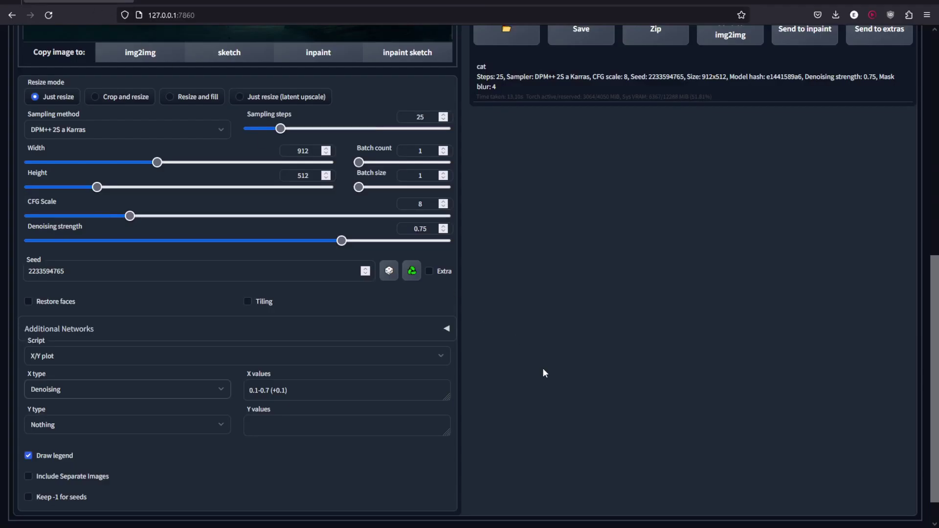
# Generate the X/Y plot for the "cat" prompt with denoising values 0.1-0.7 (+0.1).
pyautogui.scroll(9, 565, 440)
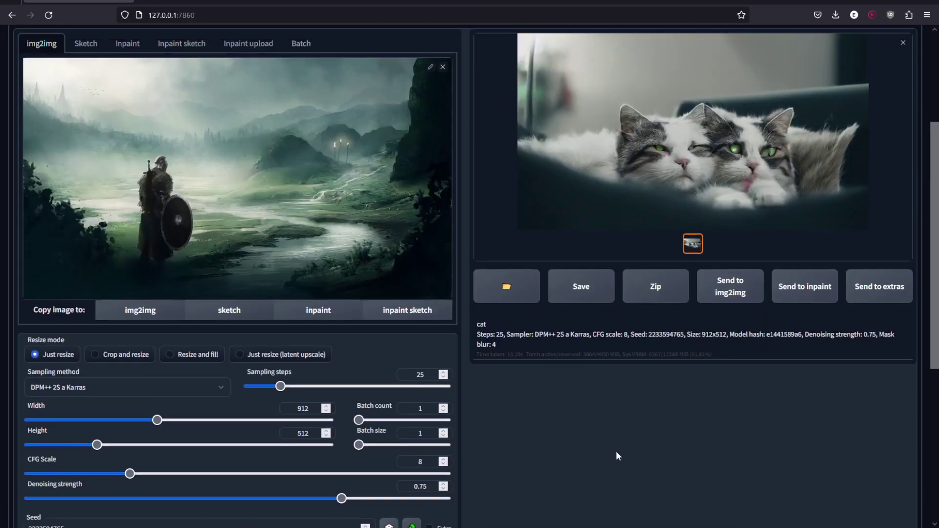
pyautogui.click(812, 110)
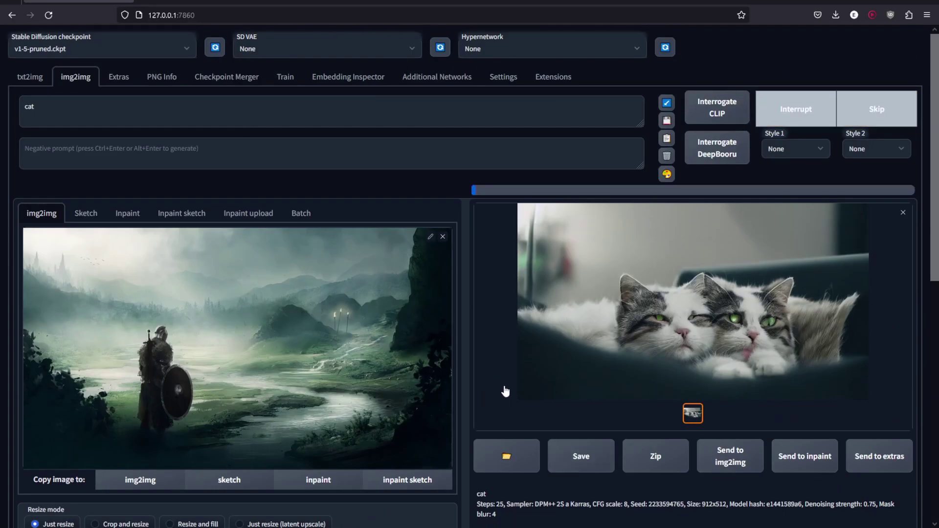
pyautogui.scroll(-2, 514, 389)
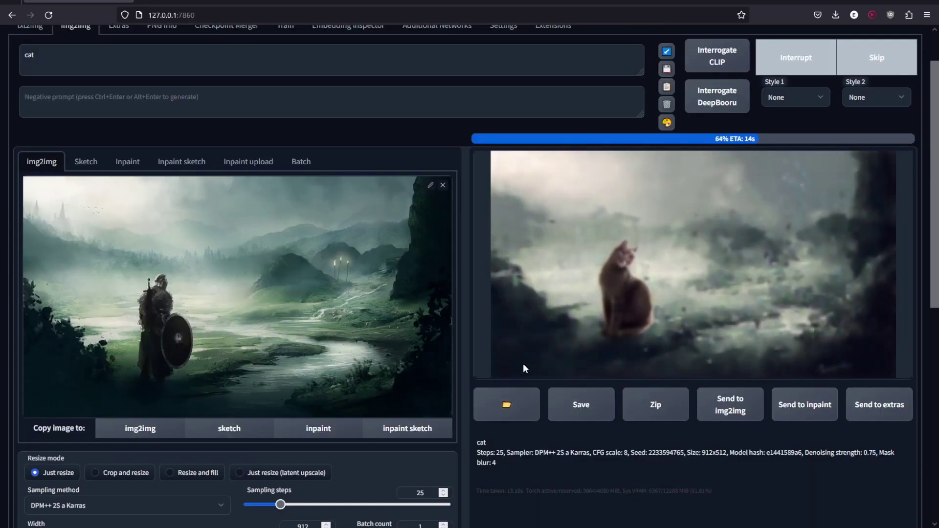
# Open the generated denoising grid at full size and compare its images from 0.1 through 0.7.
pyautogui.click(571, 268)
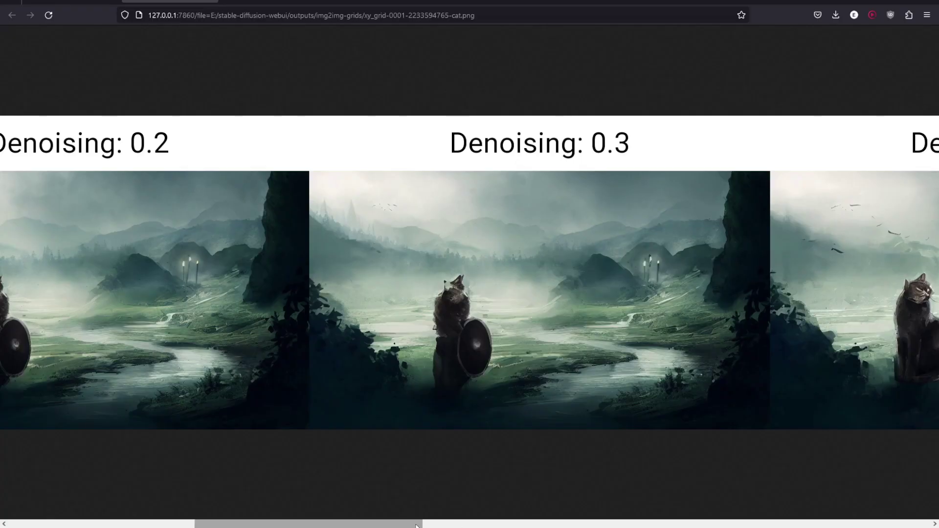
pyautogui.hscroll(-5, 66, 509)
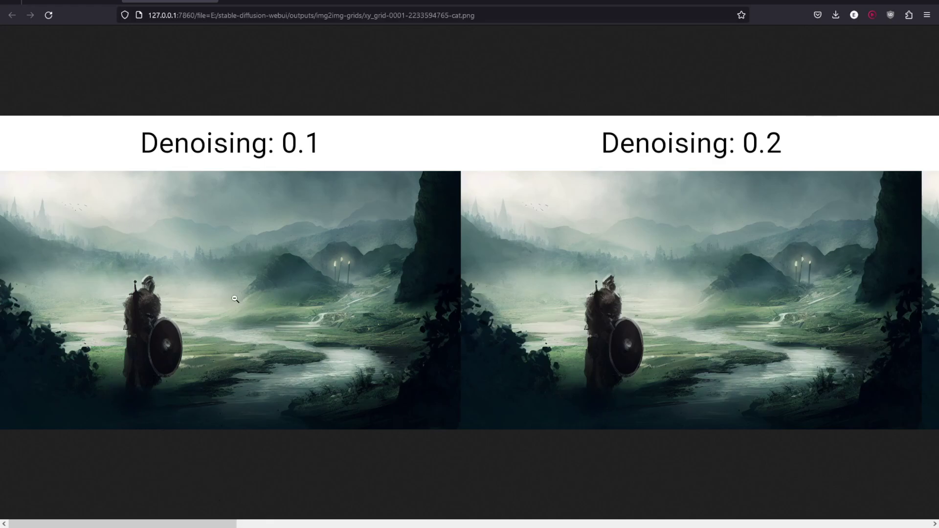
pyautogui.hscroll(2, 270, 525)
pyautogui.click(270, 525)
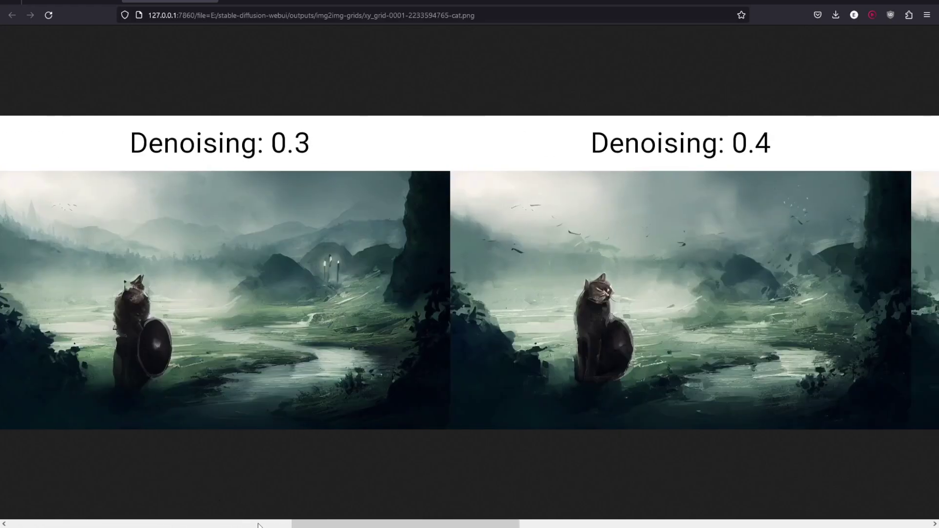
pyautogui.click(85, 522)
pyautogui.moveTo(154, 526); pyautogui.dragTo(312, 525)
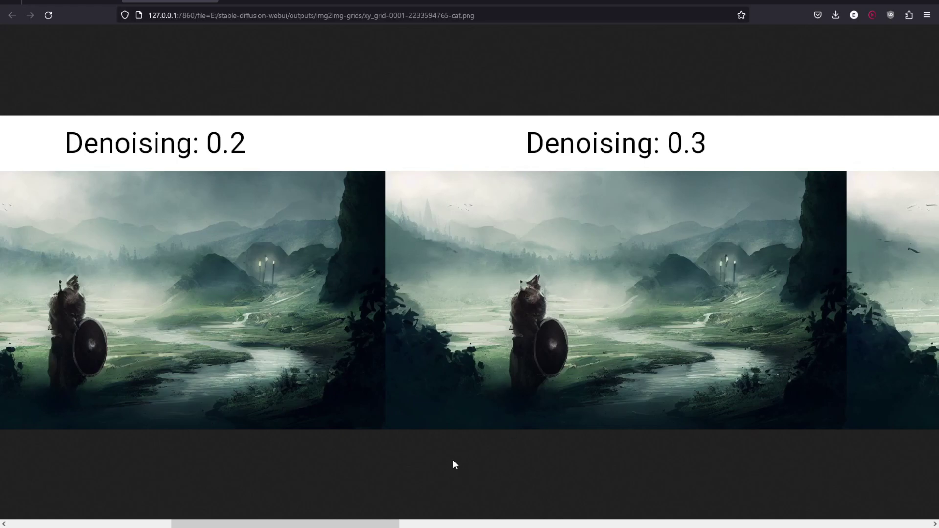
pyautogui.moveTo(396, 524); pyautogui.dragTo(576, 524)
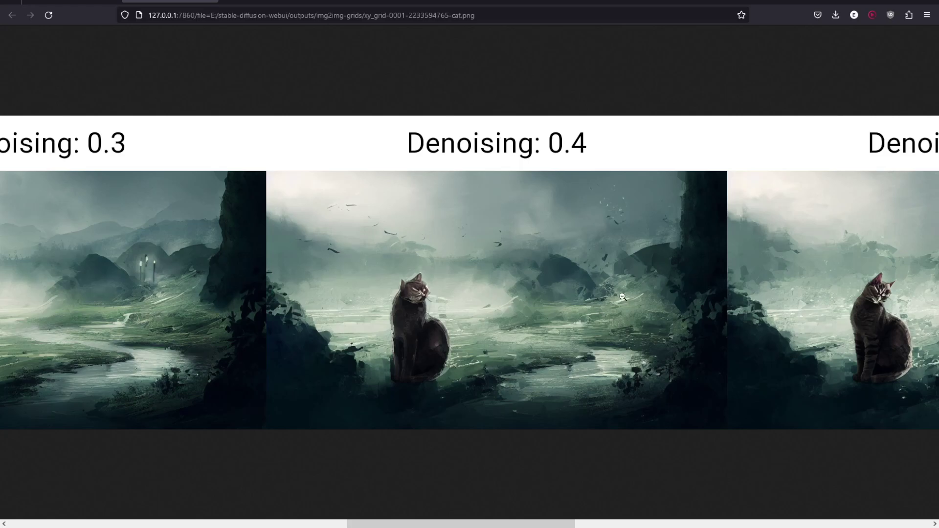
pyautogui.moveTo(502, 526); pyautogui.dragTo(562, 524)
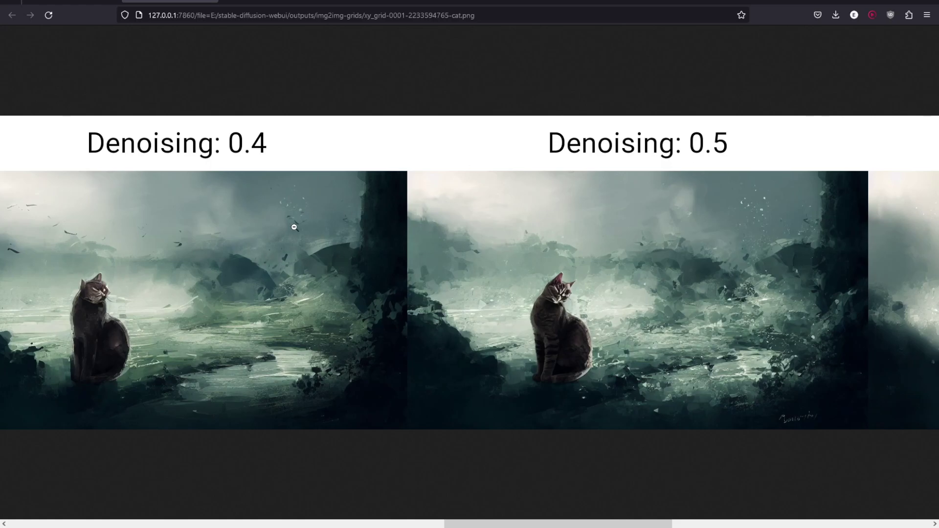
pyautogui.moveTo(499, 525); pyautogui.dragTo(693, 523)
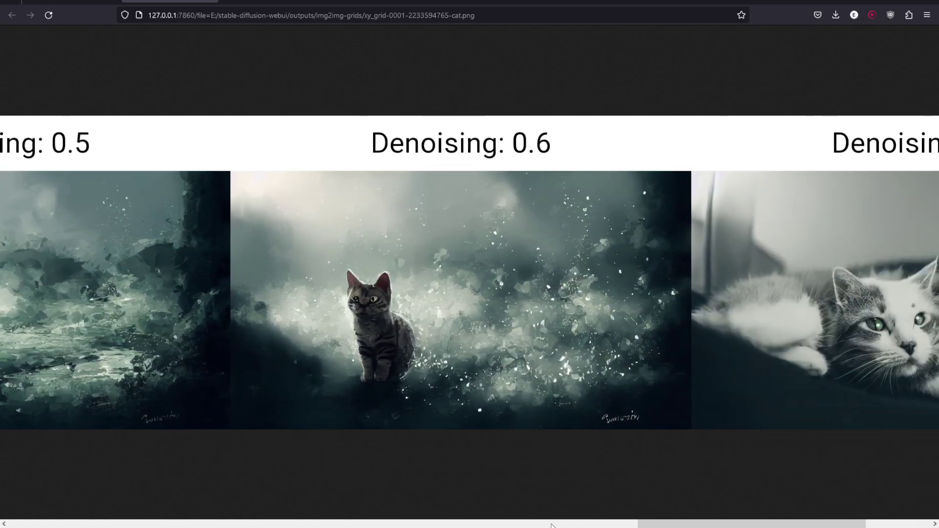
pyautogui.moveTo(653, 524); pyautogui.dragTo(746, 526)
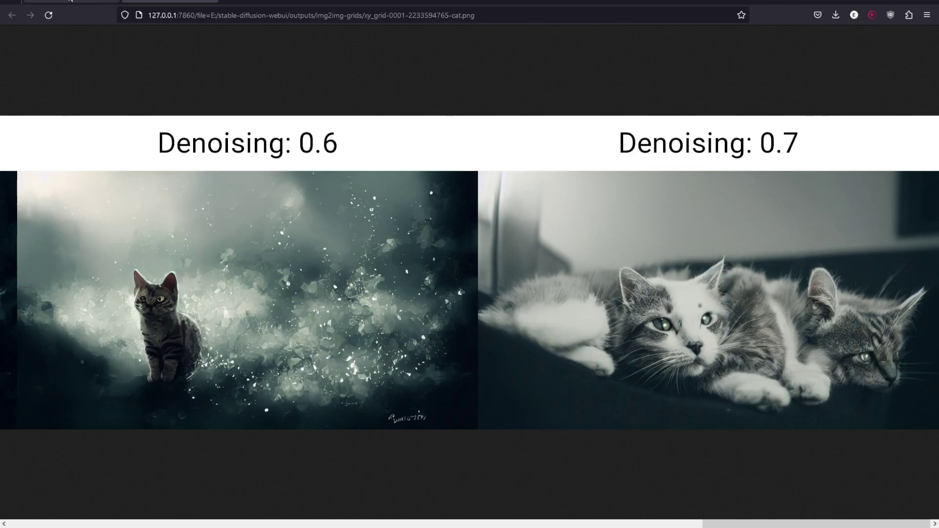
# Return to the web UI, clear the "cat" prompt and get a prompt for the source image with Interrogate CLIP.
pyautogui.click(70, 1)
pyautogui.scroll(1, 32, 105)
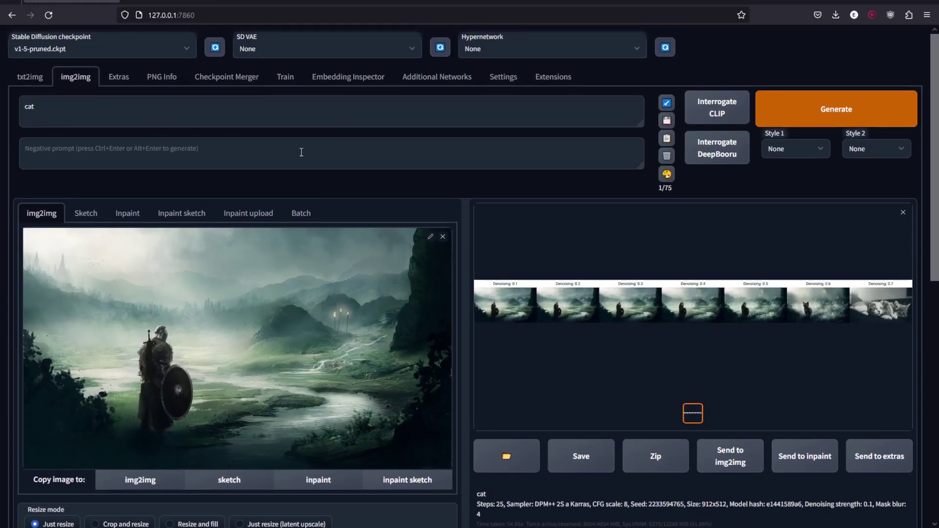
pyautogui.click(242, 111)
pyautogui.hotkey('ctrl', 'a')
pyautogui.press('BackSpace')
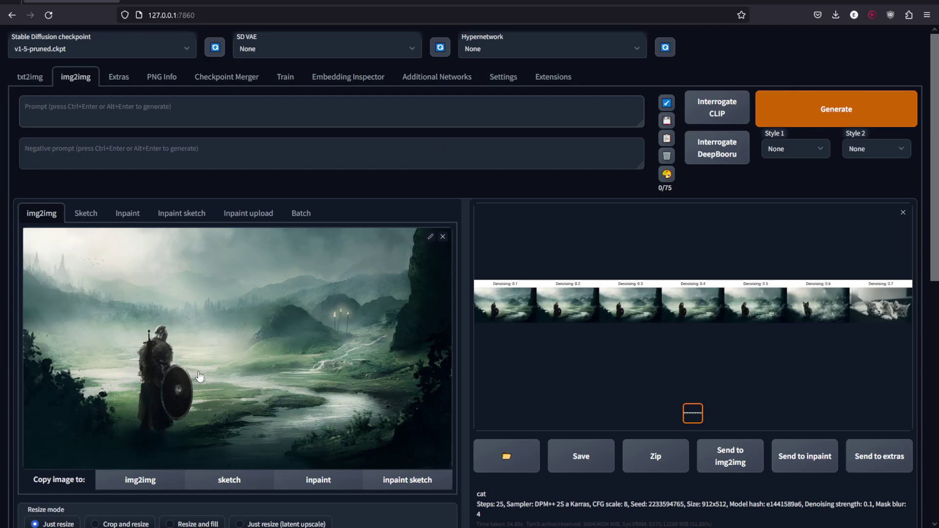
pyautogui.click(705, 120)
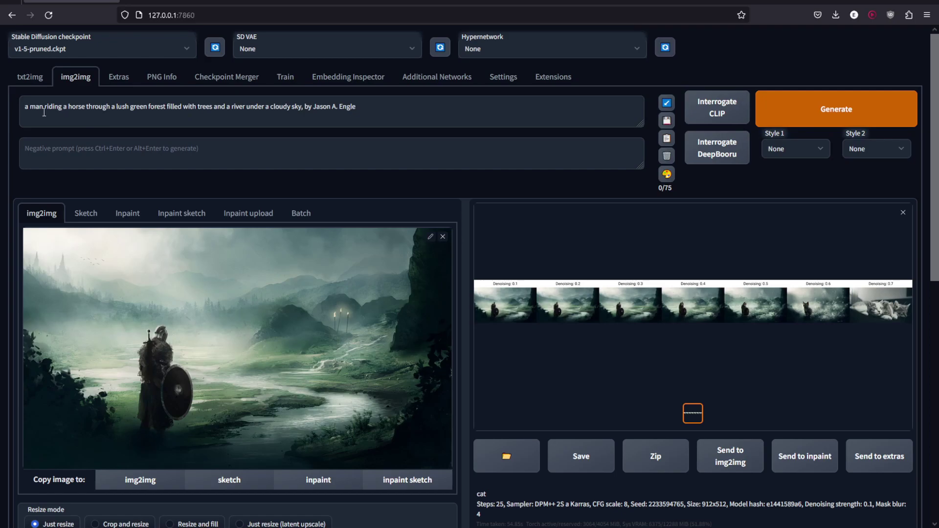
# Replace "a man riding a horse" at the start of the prompt with "cat".
pyautogui.moveTo(23, 107); pyautogui.dragTo(117, 114)
pyautogui.click(124, 110)
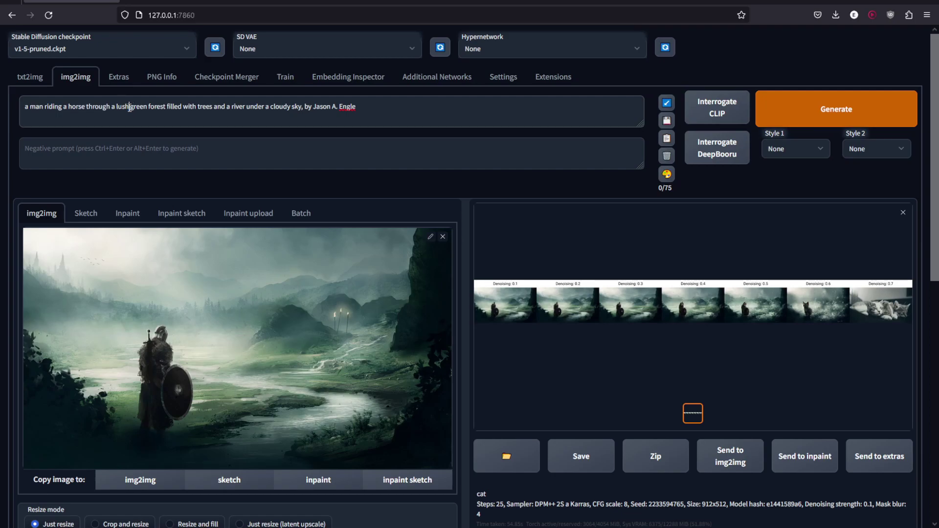
pyautogui.moveTo(86, 108); pyautogui.dragTo(23, 108)
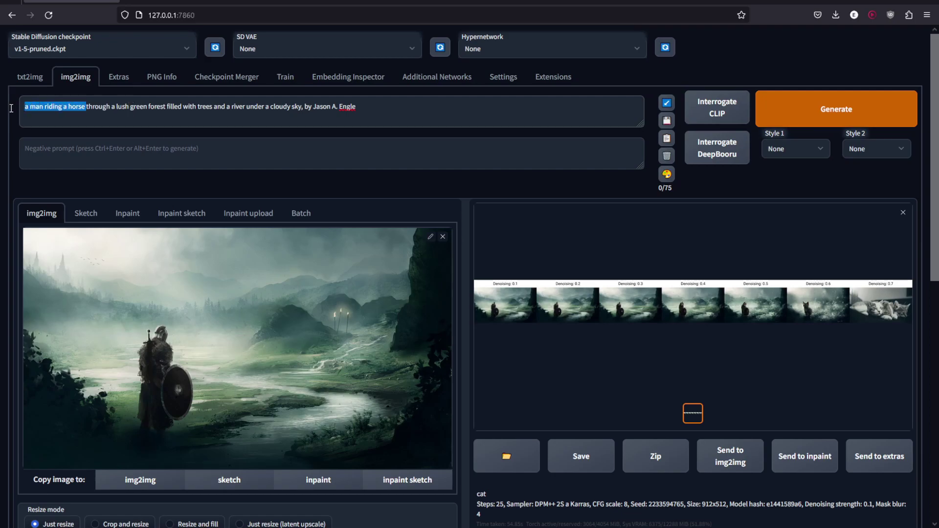
pyautogui.press('BackSpace')
pyautogui.write('cat')
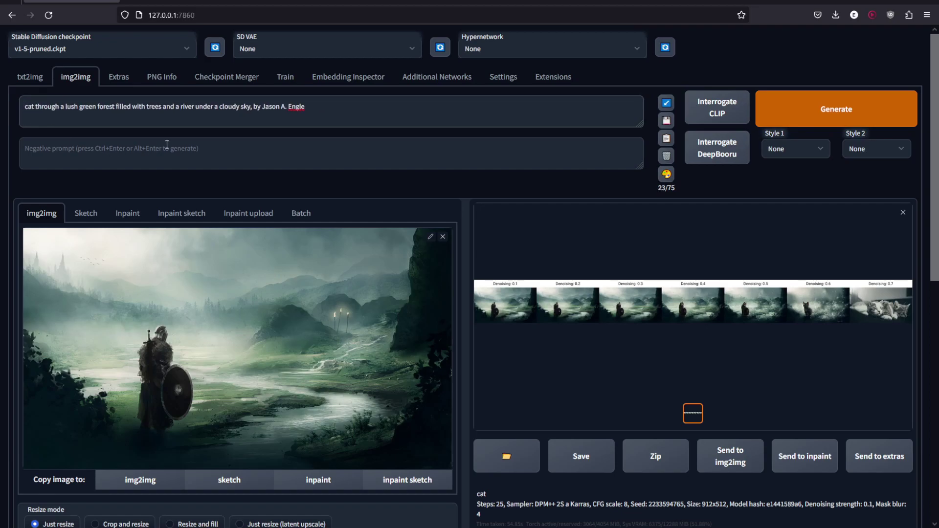
# Generate the denoising X/Y plot again using the edited cat-in-forest prompt.
pyautogui.click(806, 103)
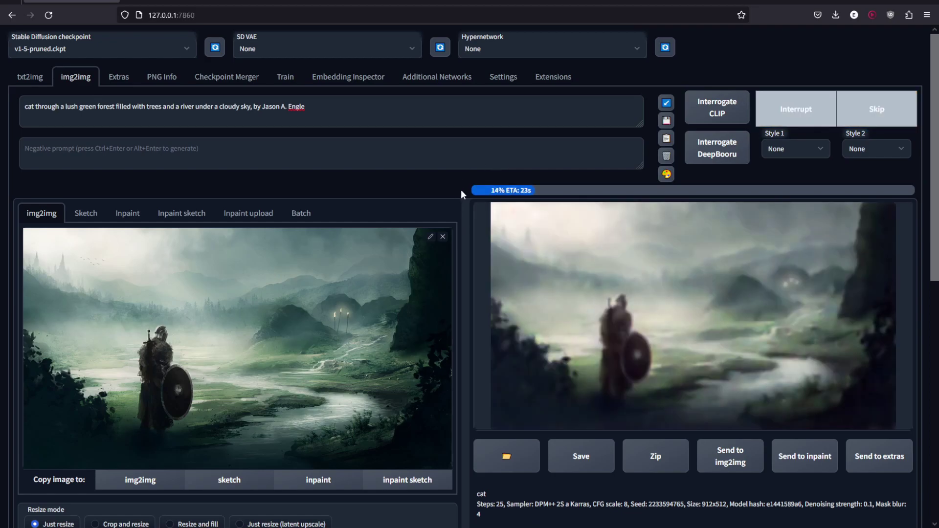
pyautogui.scroll(-4, 459, 190)
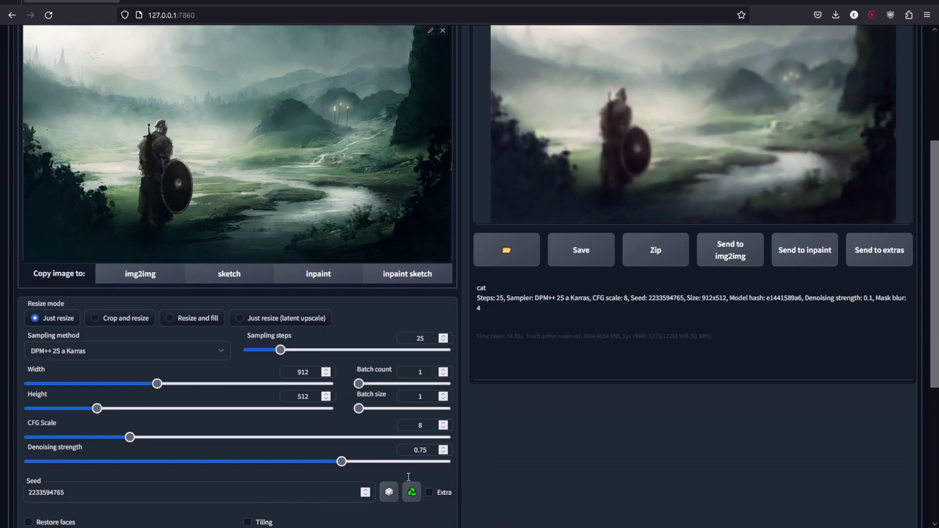
pyautogui.scroll(-3, 562, 419)
pyautogui.scroll(7, 533, 410)
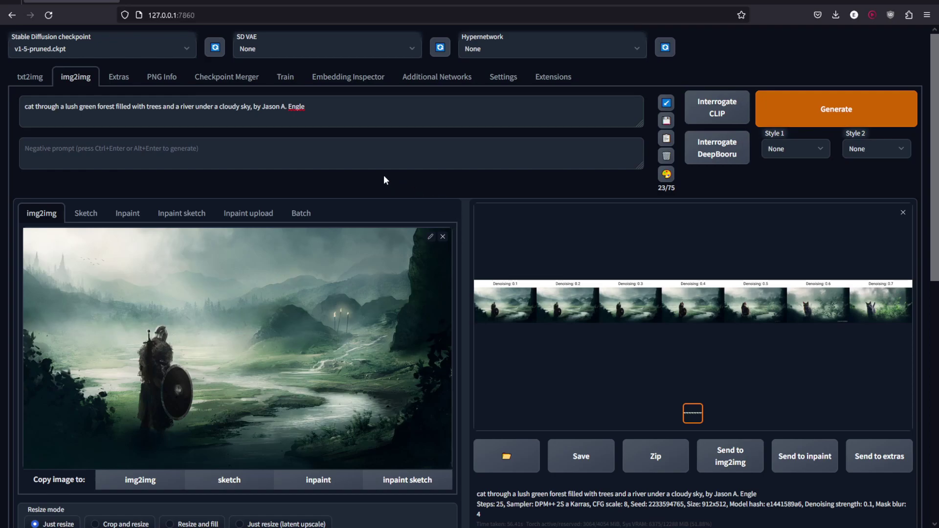
# Open the new forest cat grid at full size, compare its denoising levels up to 0.7, and return to the img2img settings.
pyautogui.click(567, 293)
pyautogui.rightClick(361, 268)
pyautogui.click(388, 279)
pyautogui.click(231, 292)
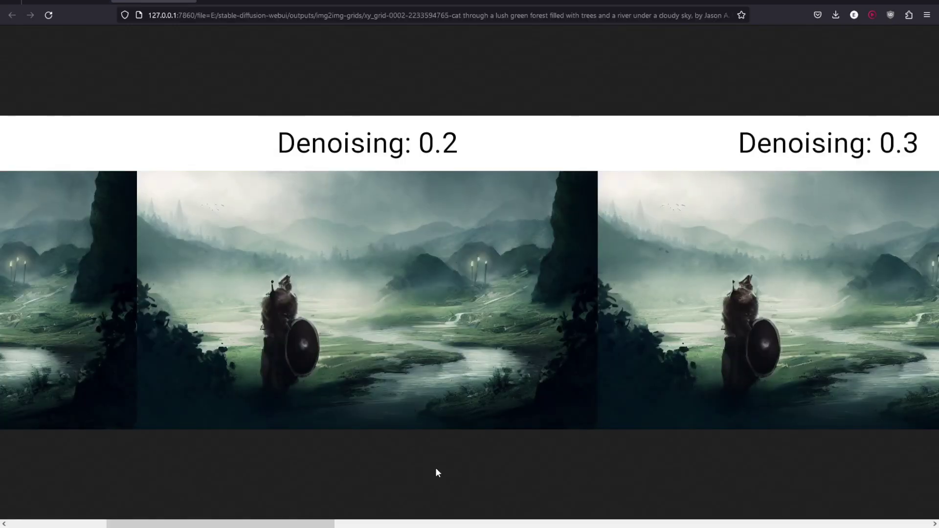
pyautogui.click(481, 523)
pyautogui.click(227, 523)
pyautogui.moveTo(220, 523); pyautogui.dragTo(615, 514)
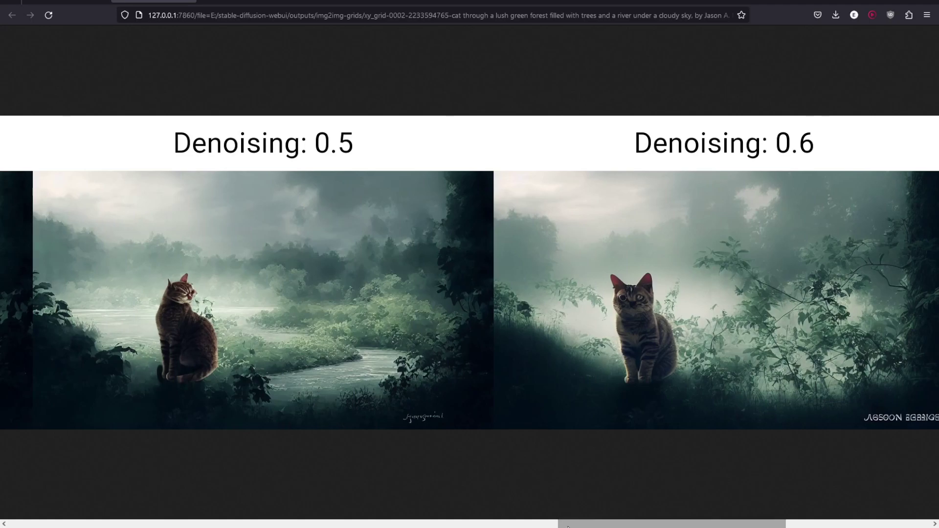
pyautogui.moveTo(587, 522); pyautogui.dragTo(732, 509)
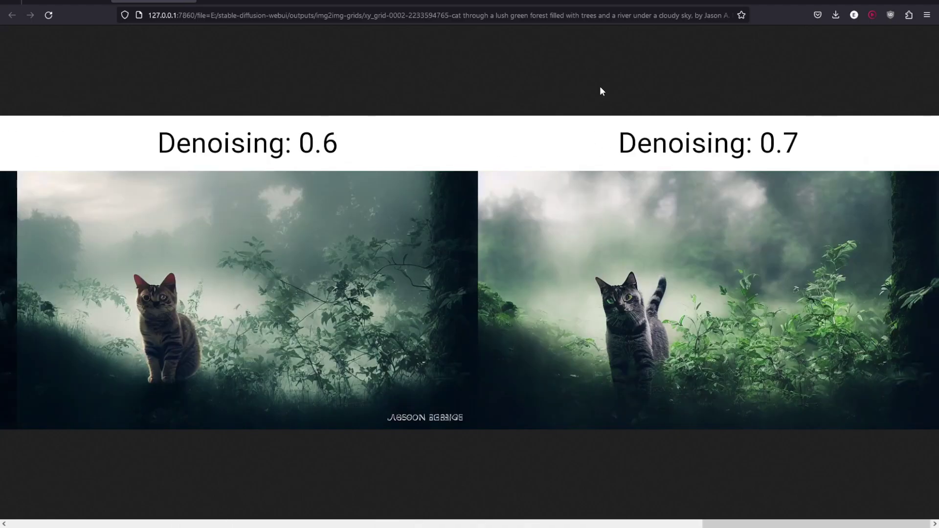
pyautogui.click(96, 5)
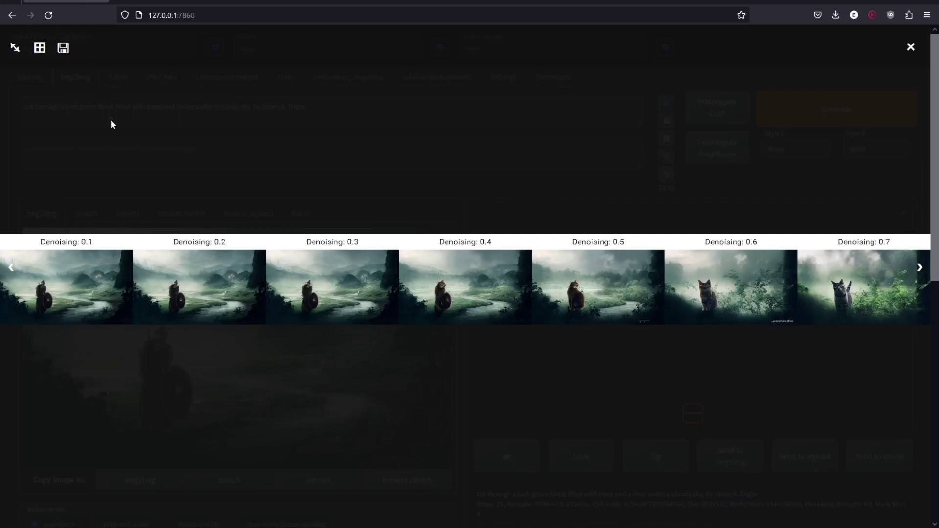
pyautogui.click(140, 129)
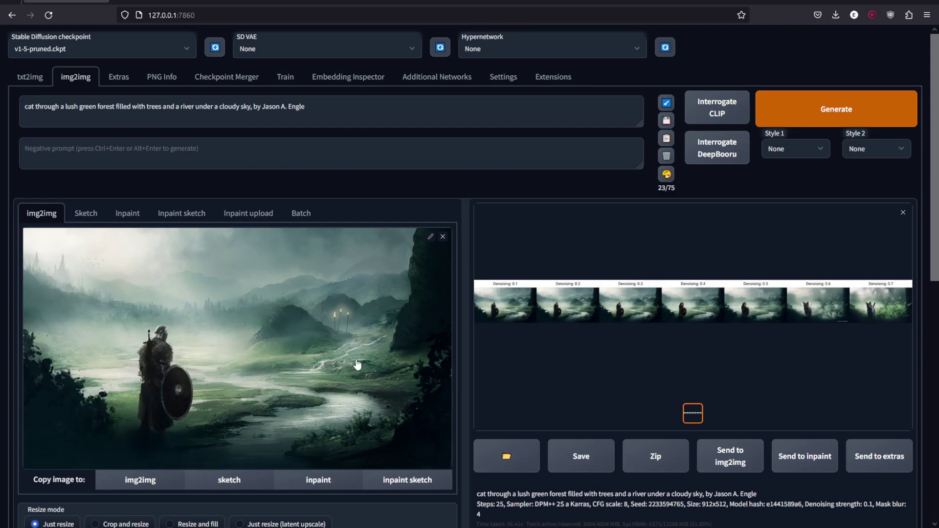
# Set the img2img denoising strength to 0.95.
pyautogui.scroll(-6, 470, 253)
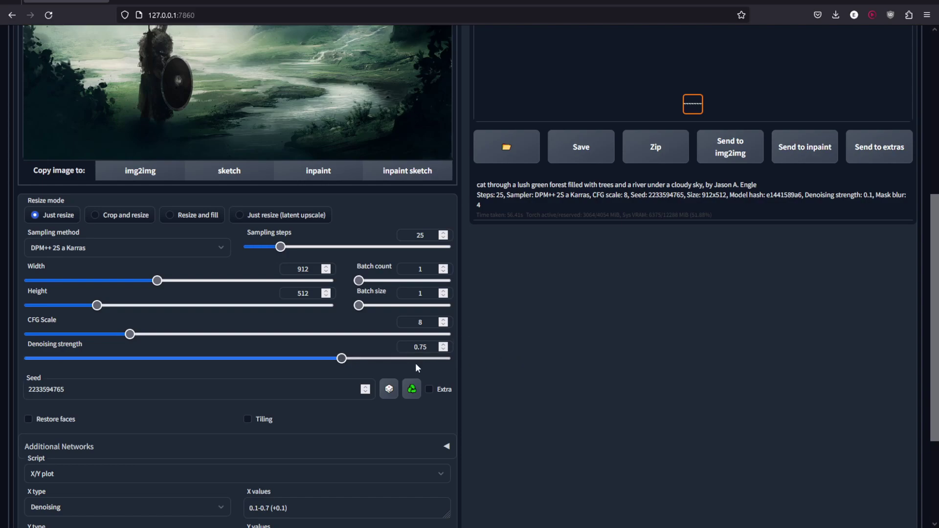
pyautogui.moveTo(344, 360); pyautogui.dragTo(425, 363)
pyautogui.scroll(3, 605, 388)
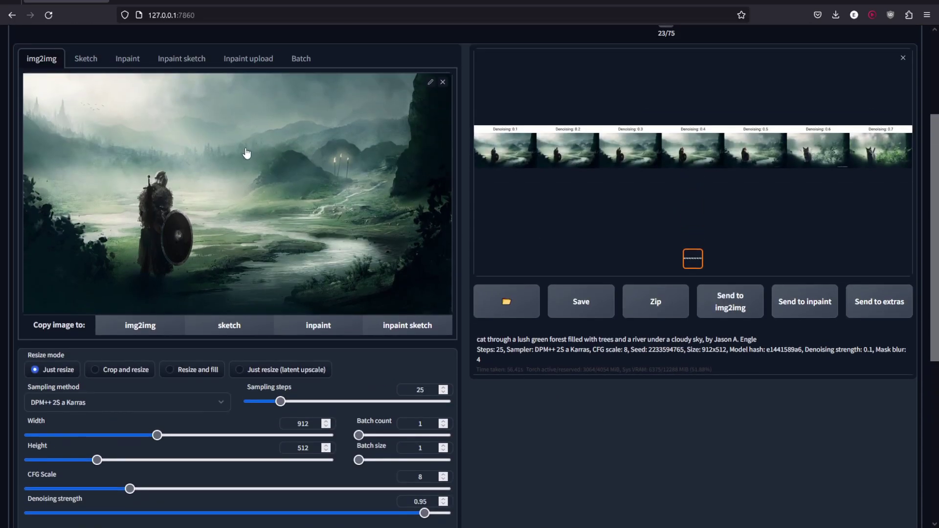
pyautogui.scroll(-2, 577, 250)
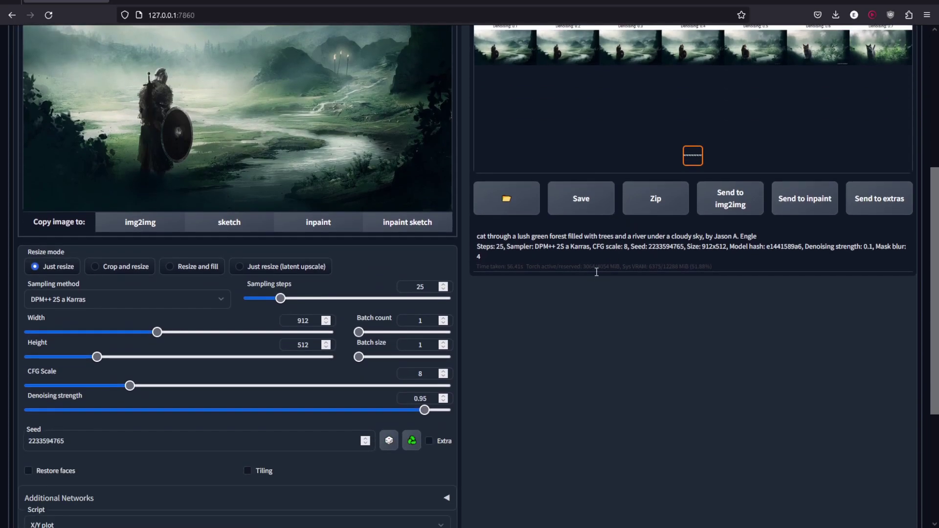
pyautogui.scroll(5, 513, 362)
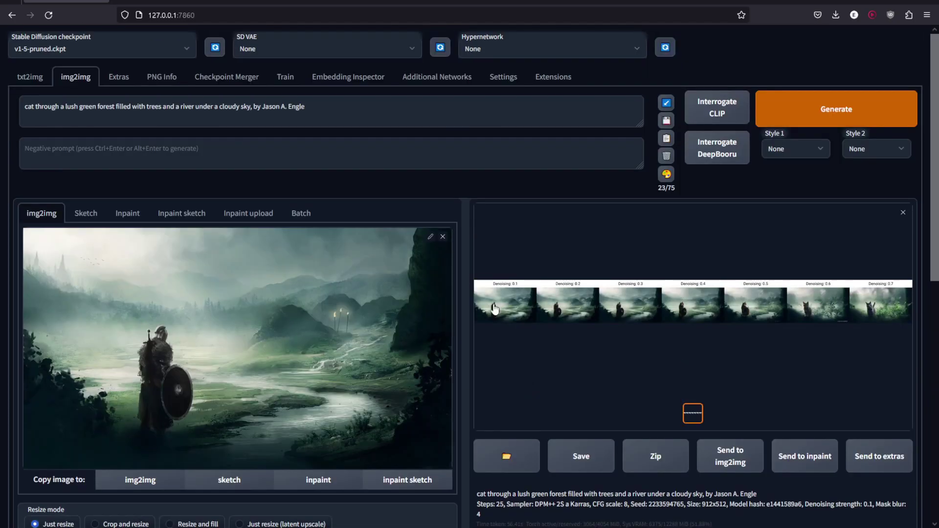
# Set the seed to random (-1) and generate from the cat-in-forest prompt again.
pyautogui.scroll(-7, 521, 251)
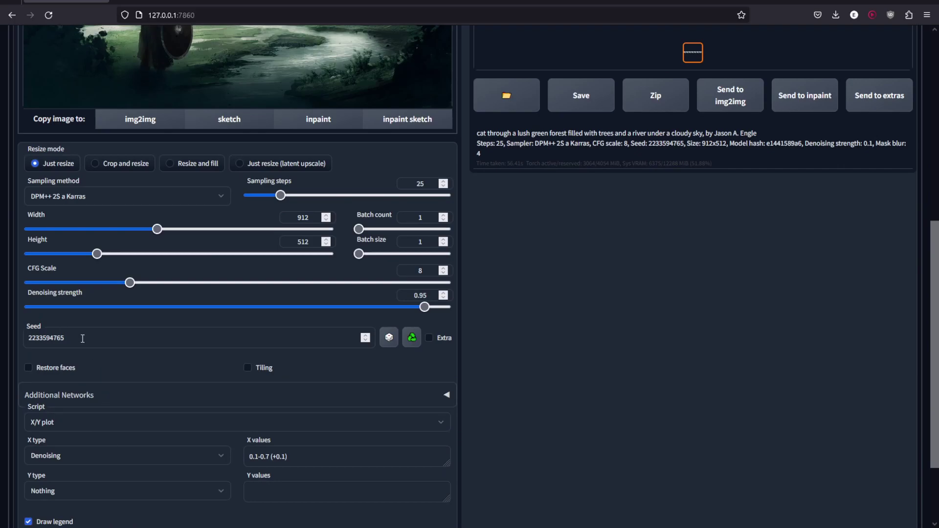
pyautogui.click(391, 338)
pyautogui.scroll(8, 547, 334)
pyautogui.click(774, 98)
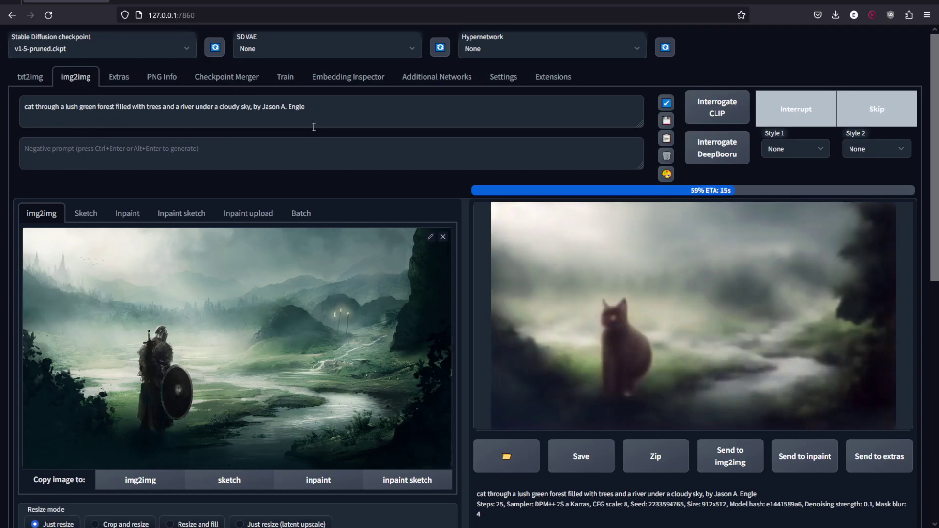
# Review the img2img and X/Y plot settings during generation, and open the generated output in the enlarged preview.
pyautogui.scroll(-2, 203, 193)
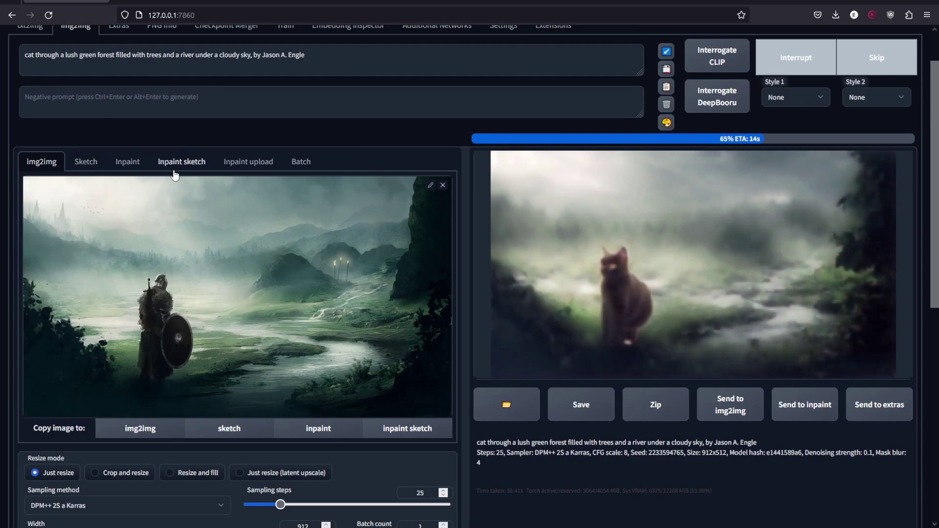
pyautogui.scroll(-4, 483, 157)
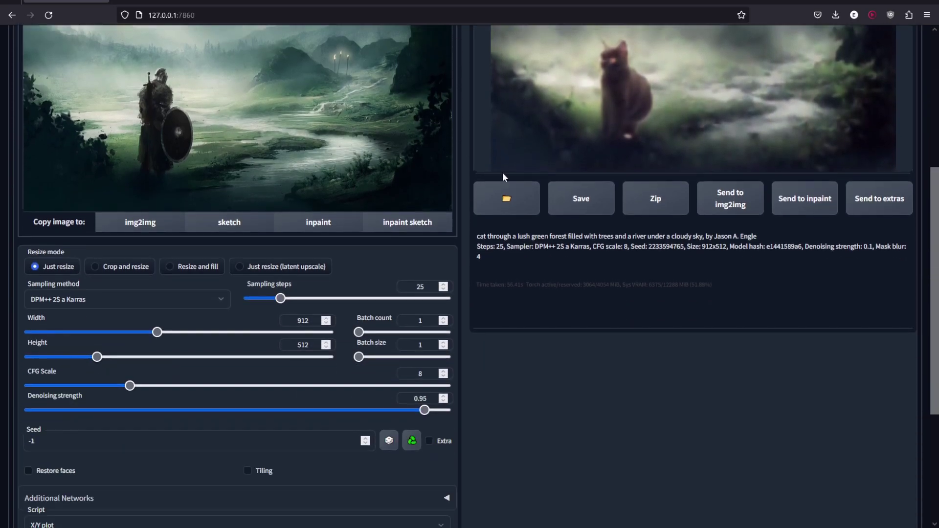
pyautogui.scroll(-1, 53, 199)
pyautogui.scroll(-2, 53, 199)
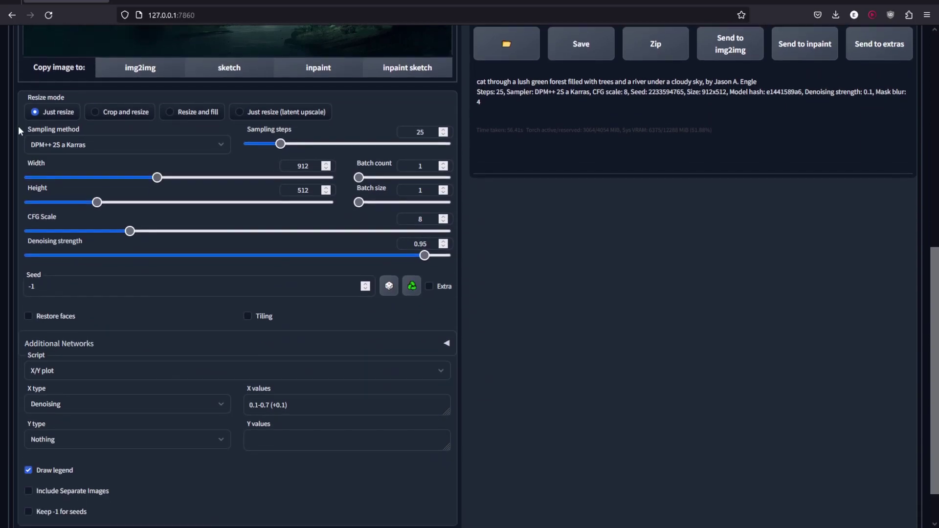
pyautogui.scroll(-1, 25, 209)
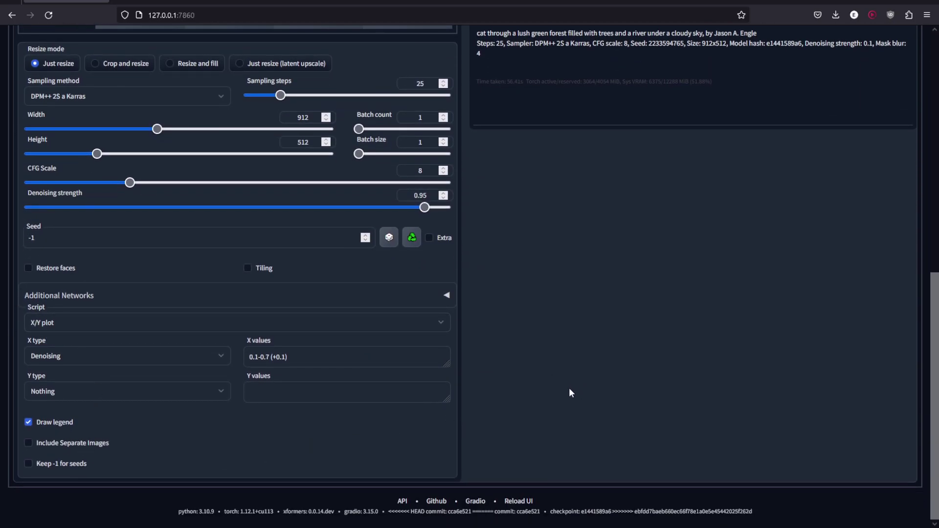
pyautogui.scroll(8, 186, 422)
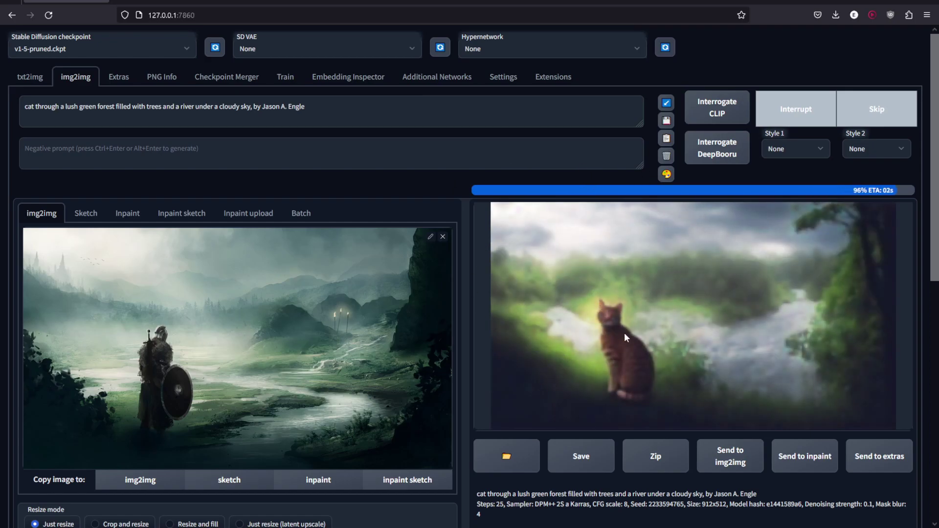
pyautogui.click(629, 293)
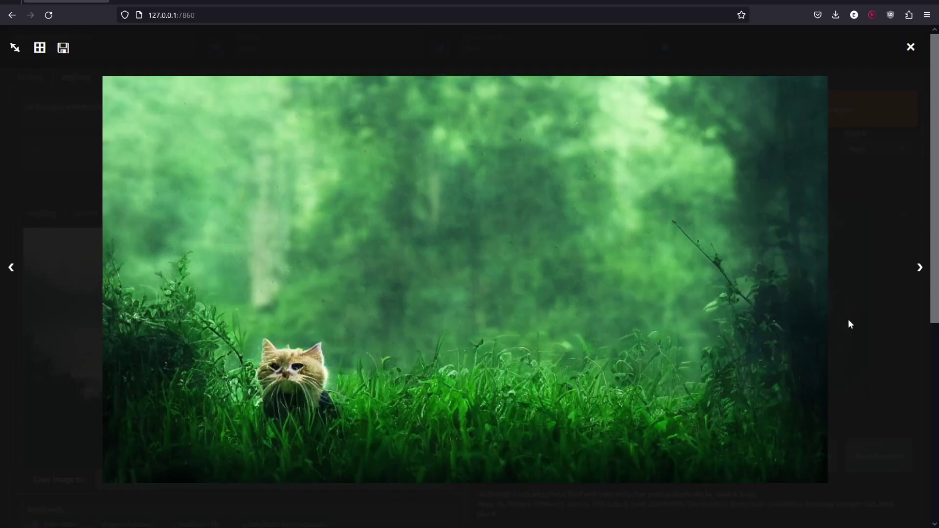